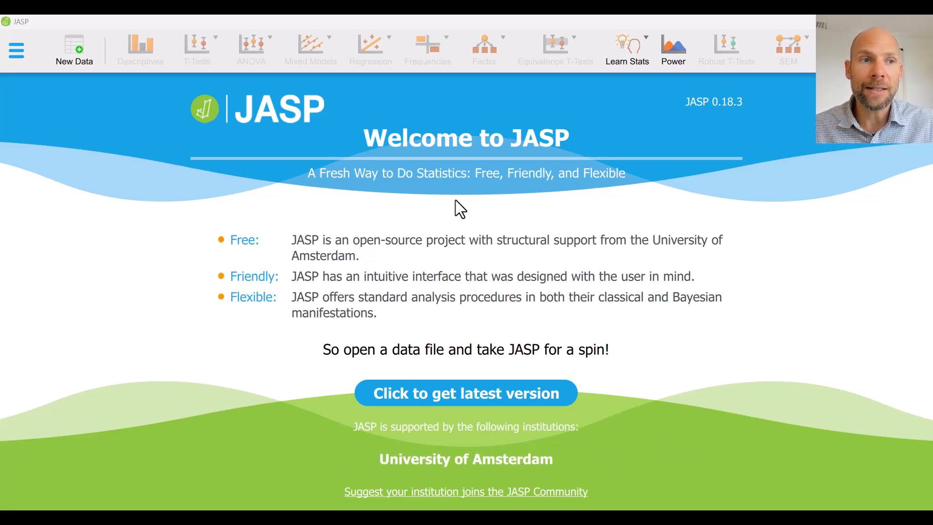
# Open the recent data file math.sav stored in the Youtube folder
pyautogui.click(15, 58)
pyautogui.click(42, 93)
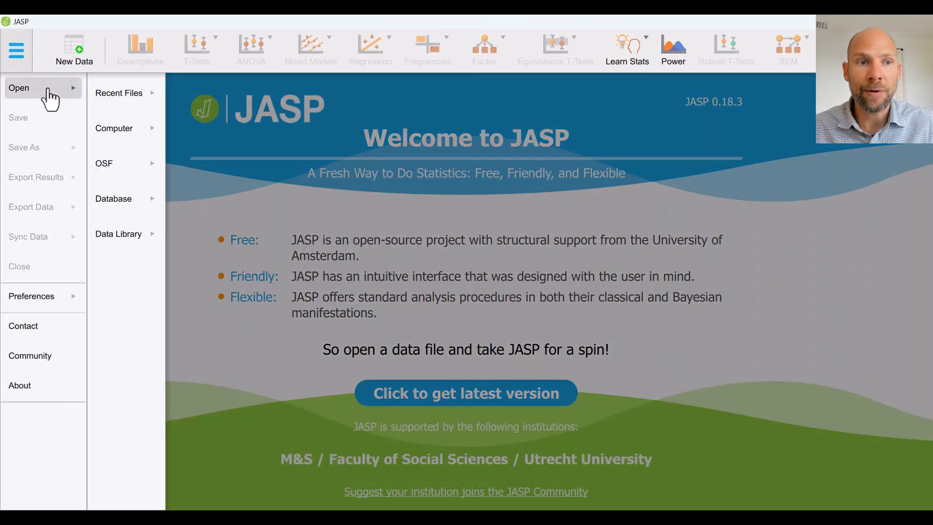
pyautogui.click(102, 97)
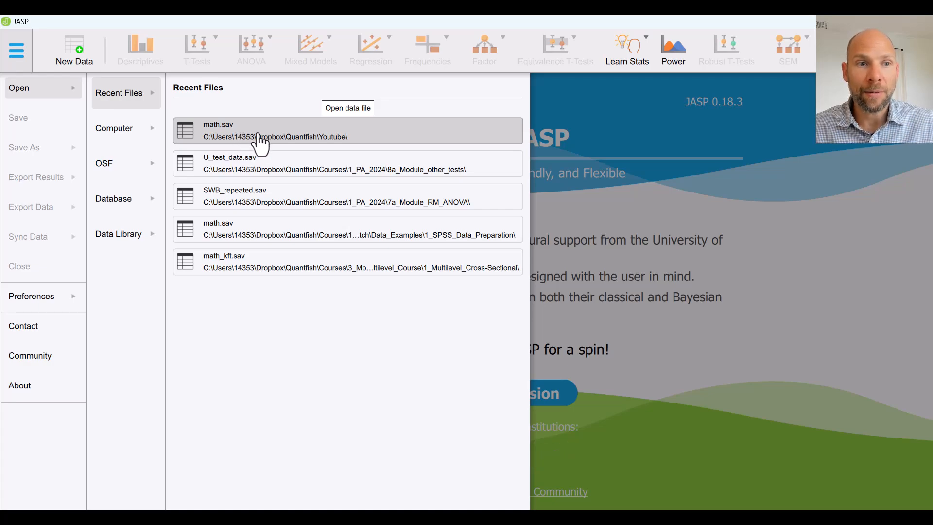
pyautogui.click(139, 137)
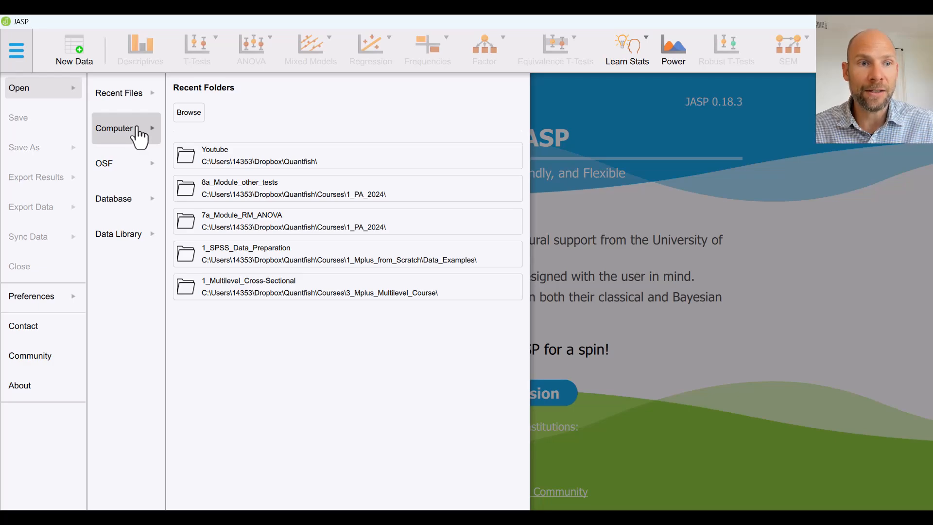
pyautogui.click(147, 103)
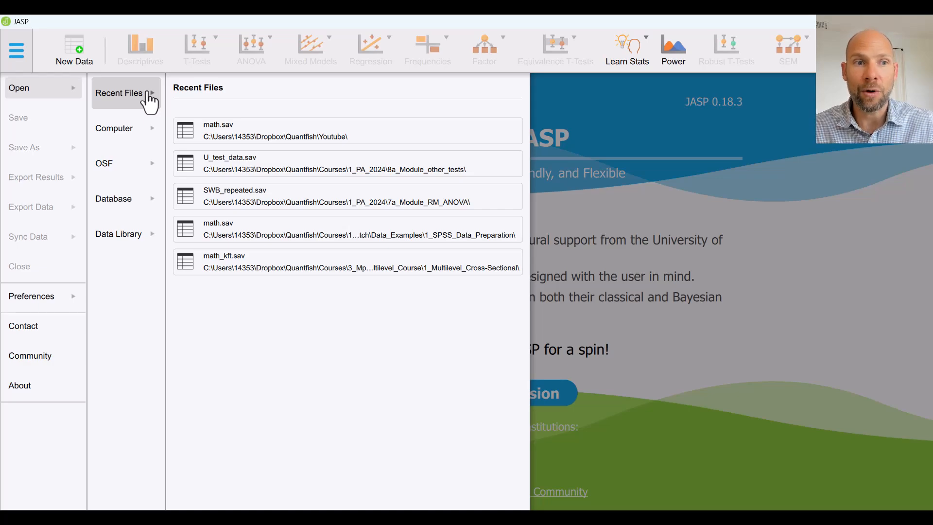
pyautogui.click(234, 139)
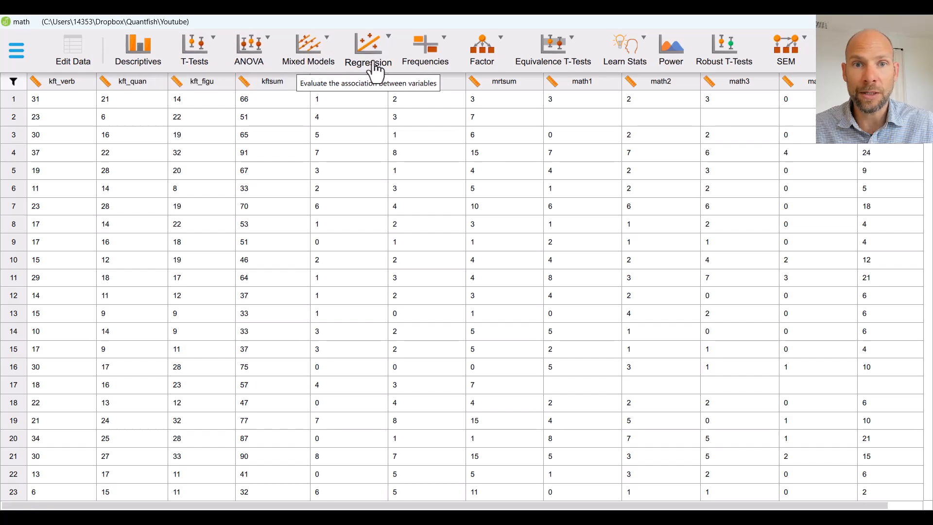
# Start an Exploratory Factor Analysis and add kft_verb, kft_quan and kft_figu as its variables
pyautogui.click(496, 70)
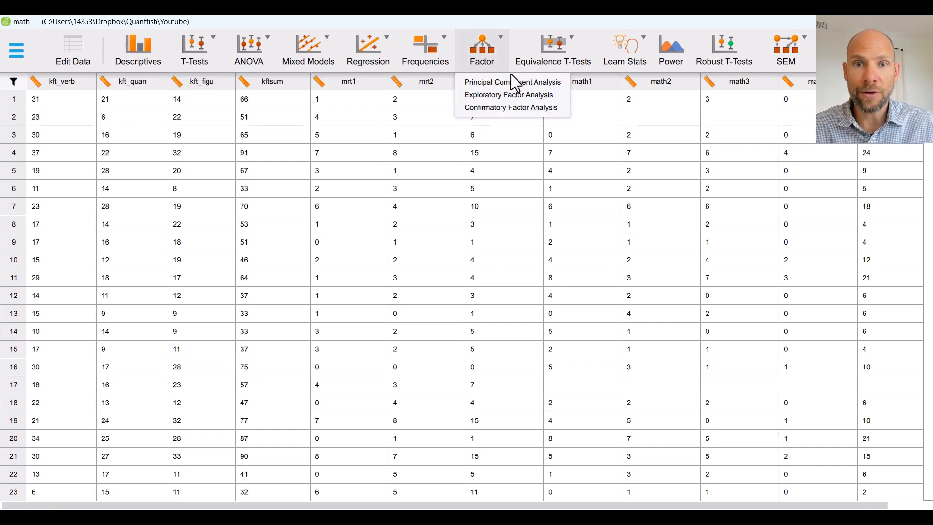
pyautogui.click(559, 97)
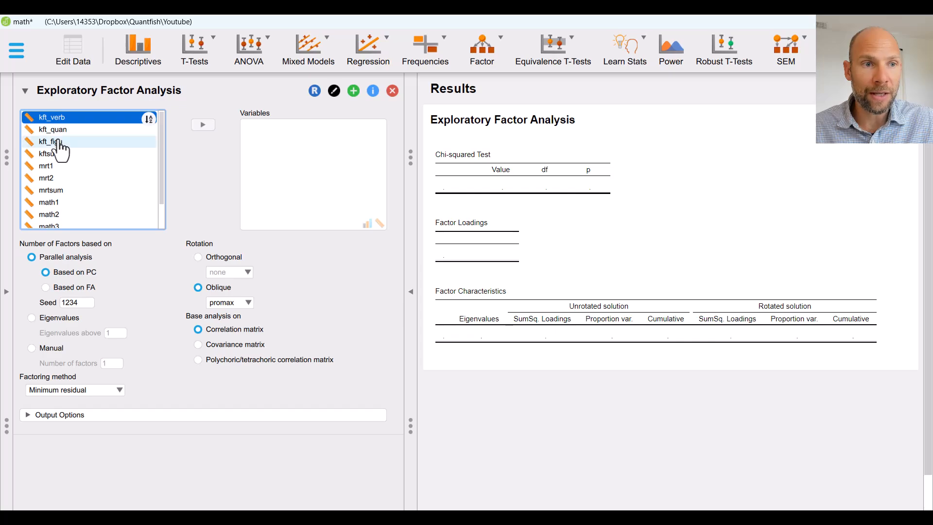
pyautogui.keyDown('shift'); pyautogui.click(59, 141); pyautogui.keyUp('shift')
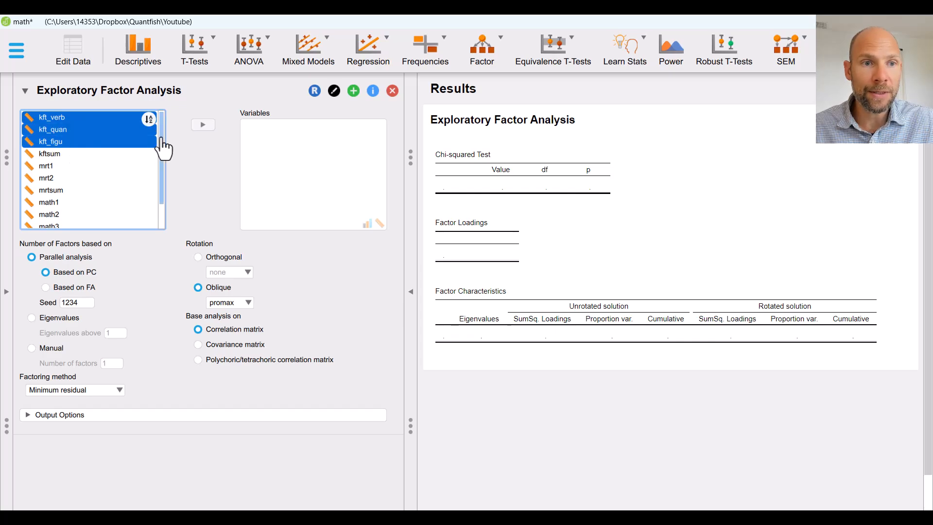
pyautogui.click(204, 126)
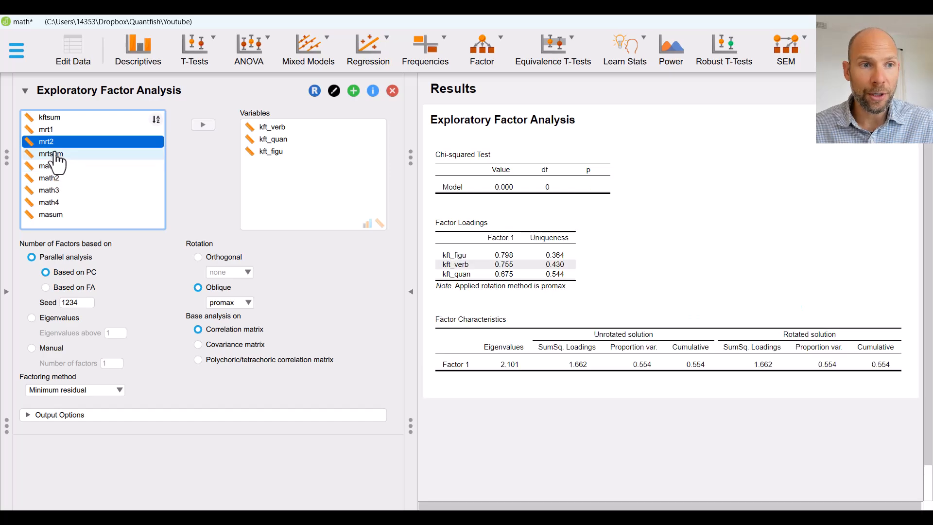
# Add mrt1, mrt2 and math1 through math4 to the factor analysis variables, leaving out the sum scores
pyautogui.click(52, 130)
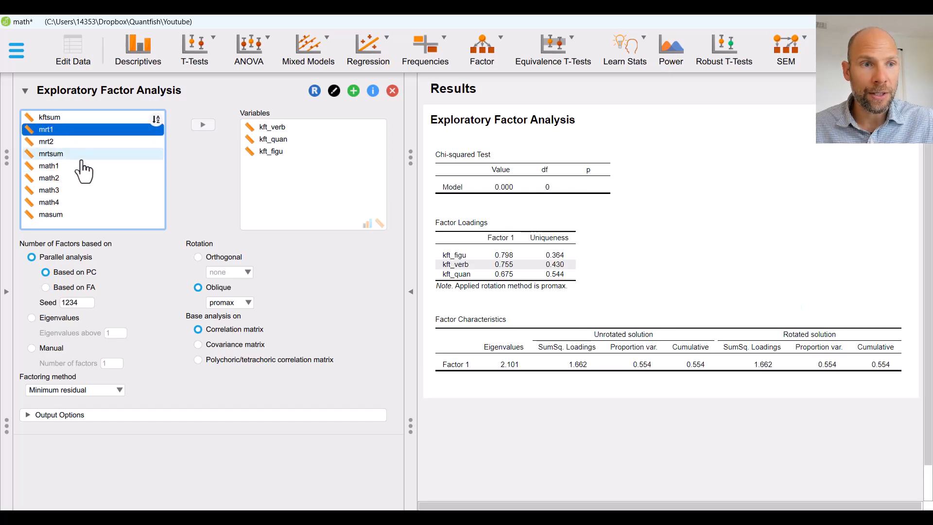
pyautogui.keyDown('shift'); pyautogui.click(57, 142); pyautogui.keyUp('shift')
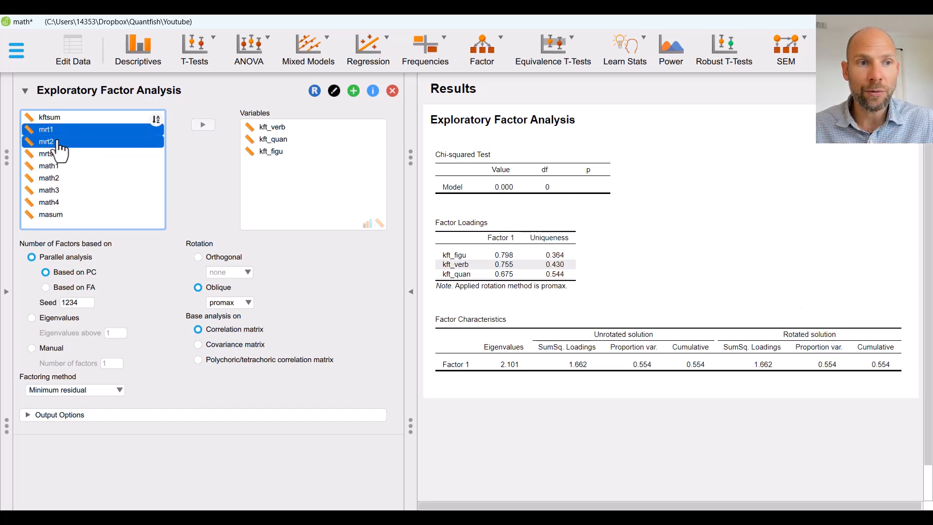
pyautogui.click(201, 127)
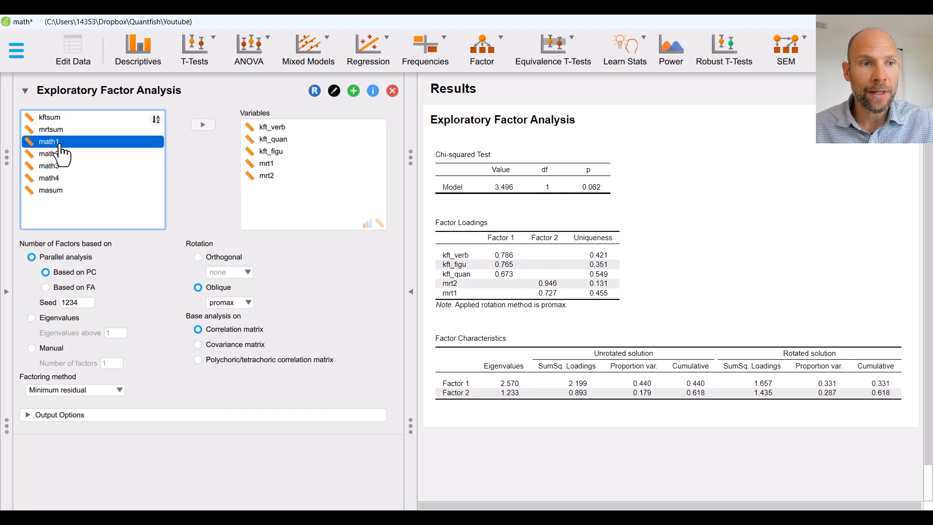
pyautogui.keyDown('shift'); pyautogui.click(48, 176); pyautogui.keyUp('shift')
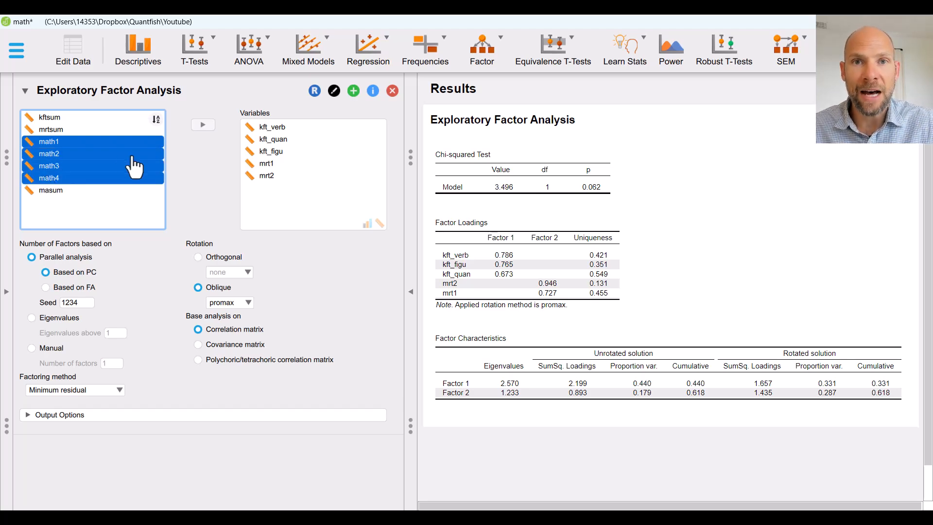
pyautogui.click(204, 125)
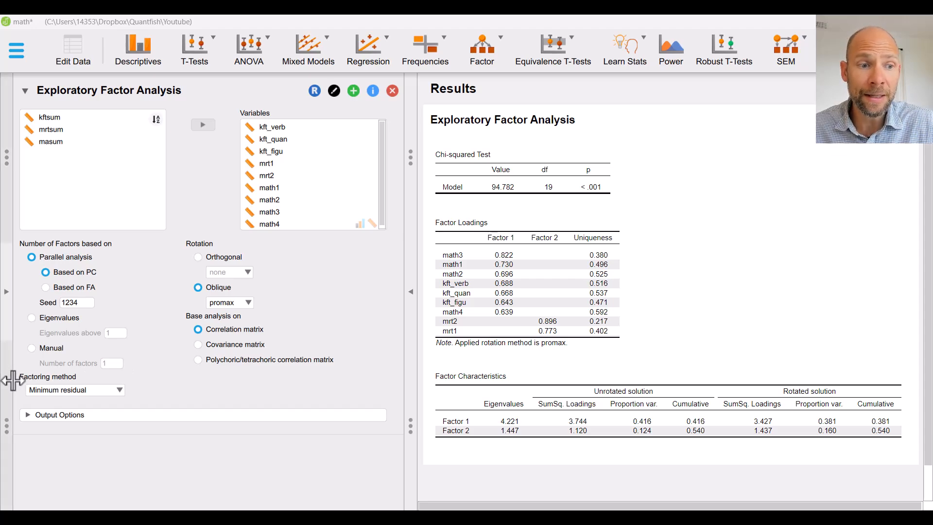
# Set the factoring method to Maximum likelihood and choose promax as the oblique rotation
pyautogui.click(120, 392)
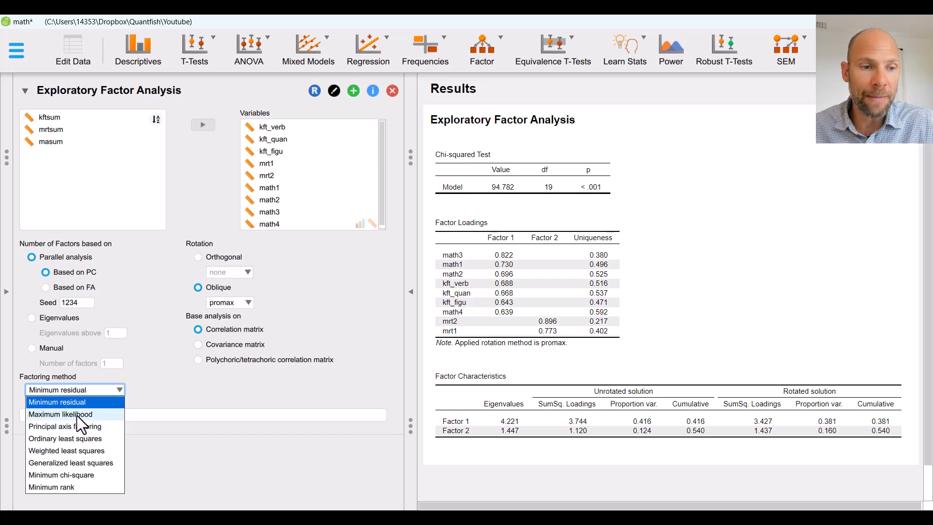
pyautogui.click(92, 415)
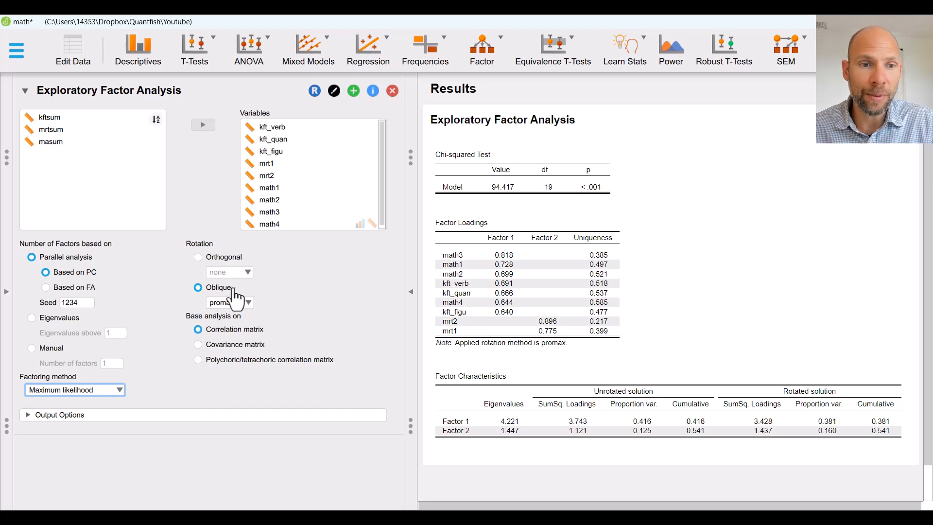
pyautogui.click(248, 304)
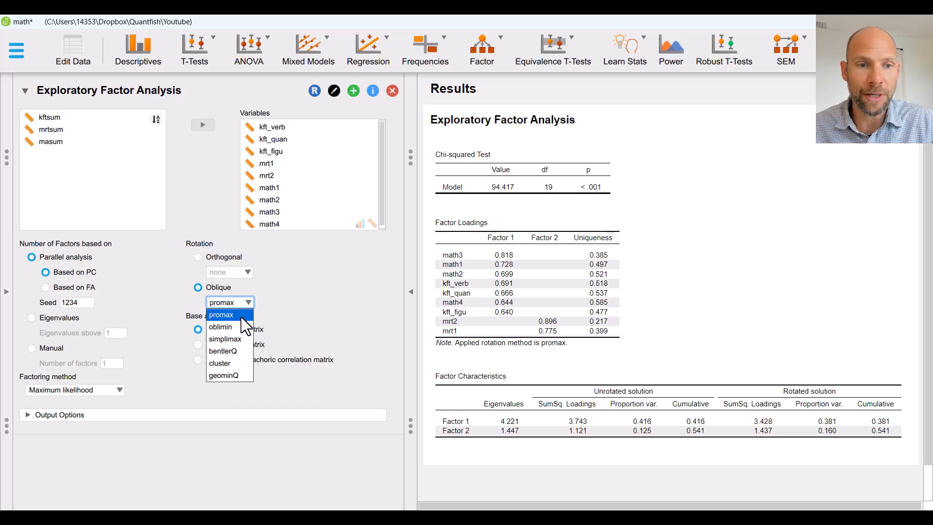
pyautogui.click(242, 317)
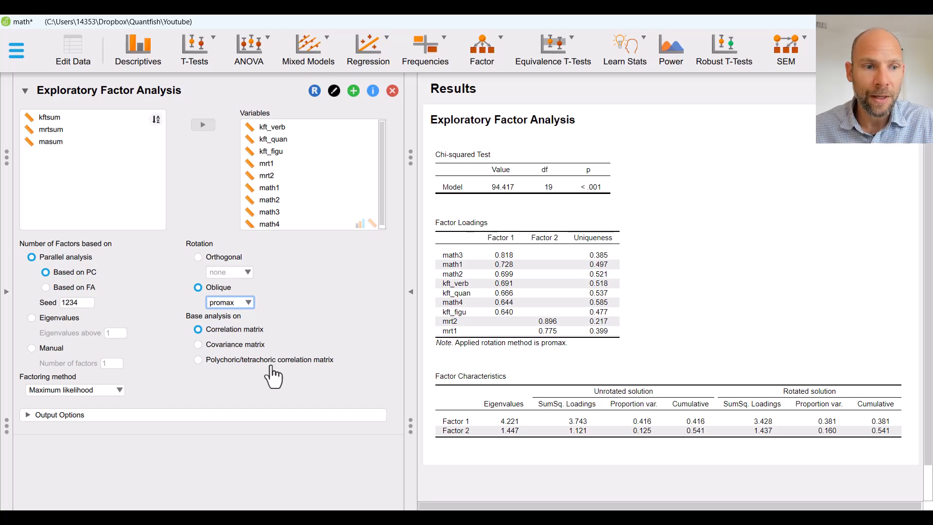
# In the output options, lower the display threshold for factor loadings to 0
pyautogui.click(61, 416)
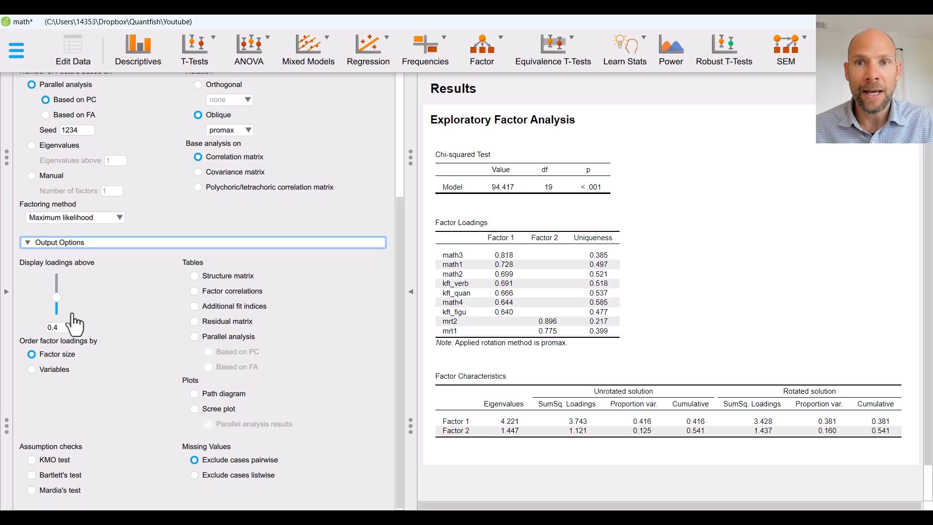
pyautogui.click(57, 297)
pyautogui.moveTo(57, 297); pyautogui.dragTo(57, 326)
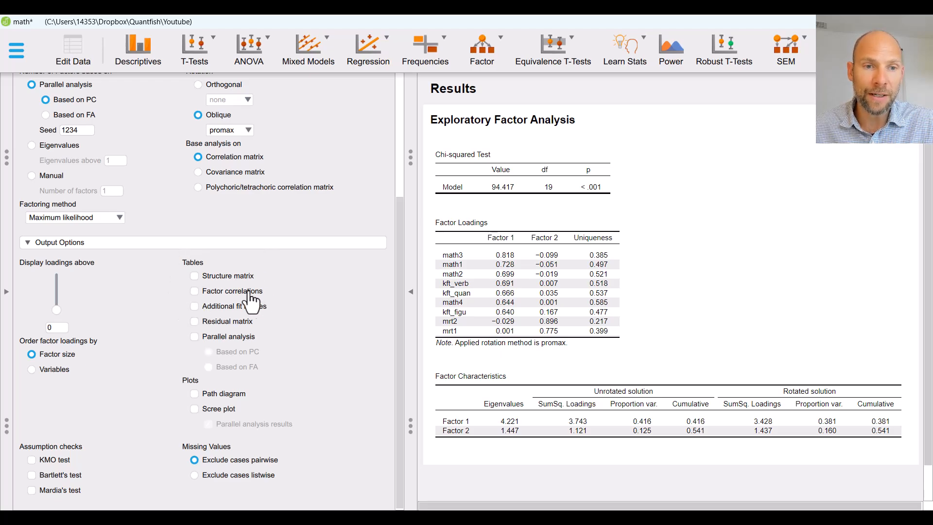
# Request the factor correlations, additional fit indices and parallel analysis tables, plus the path diagram and scree plot
pyautogui.click(195, 291)
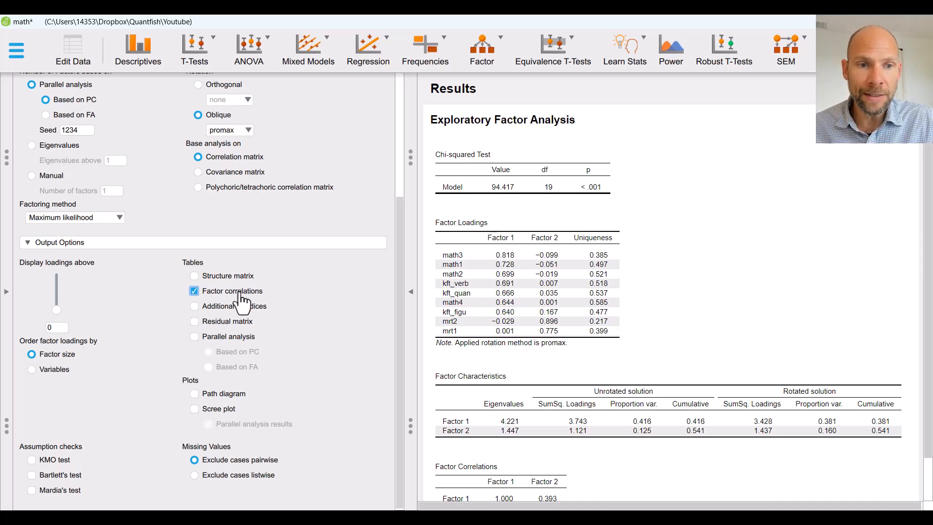
pyautogui.click(195, 306)
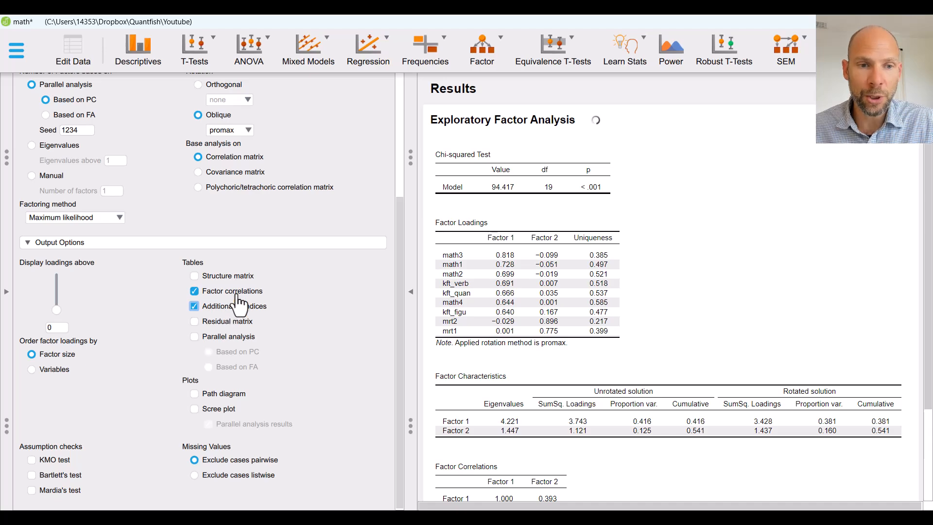
pyautogui.click(217, 337)
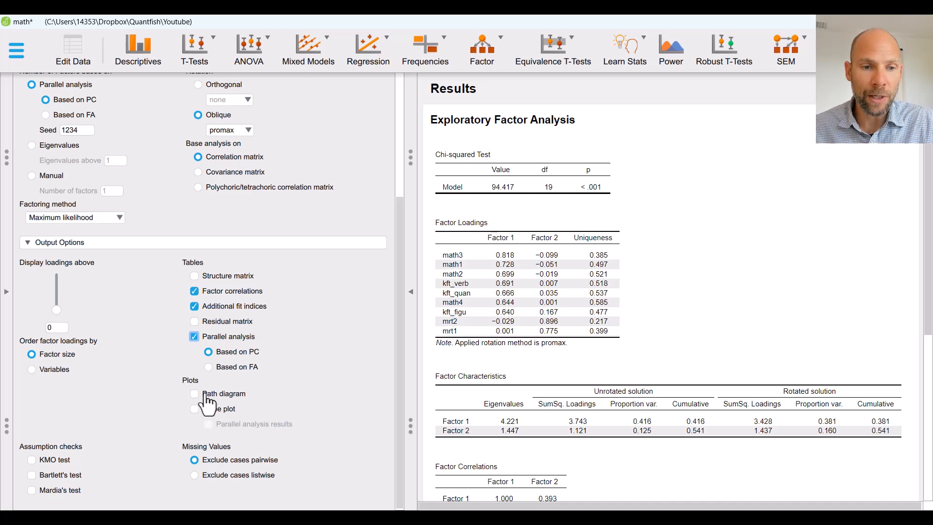
pyautogui.click(194, 395)
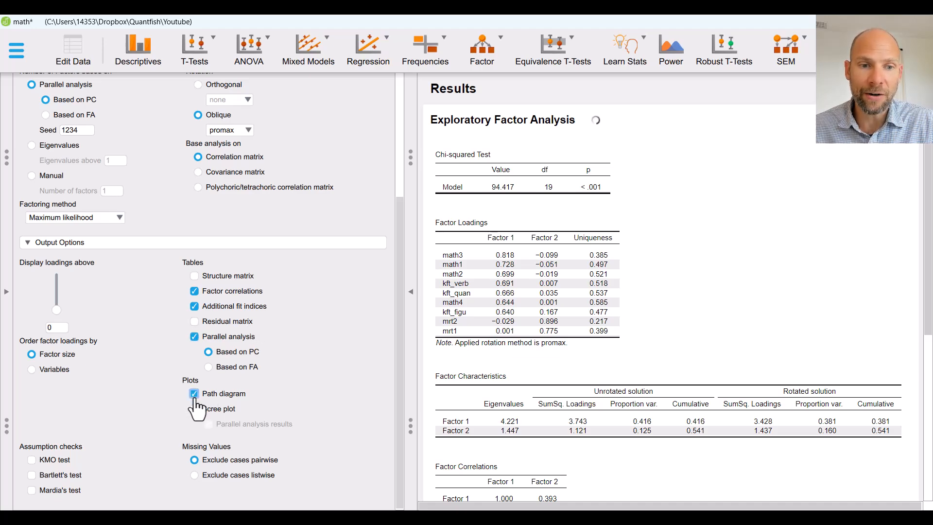
pyautogui.click(194, 409)
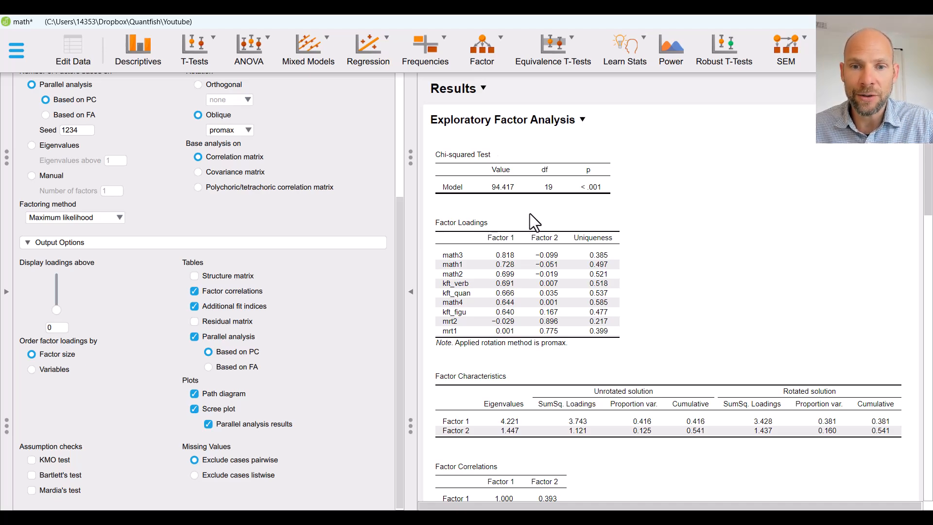
# Examine the factor analysis results, from loadings, factor correlations, fit indices and parallel analysis to the path diagram and scree plot
pyautogui.scroll(-1, 532, 211)
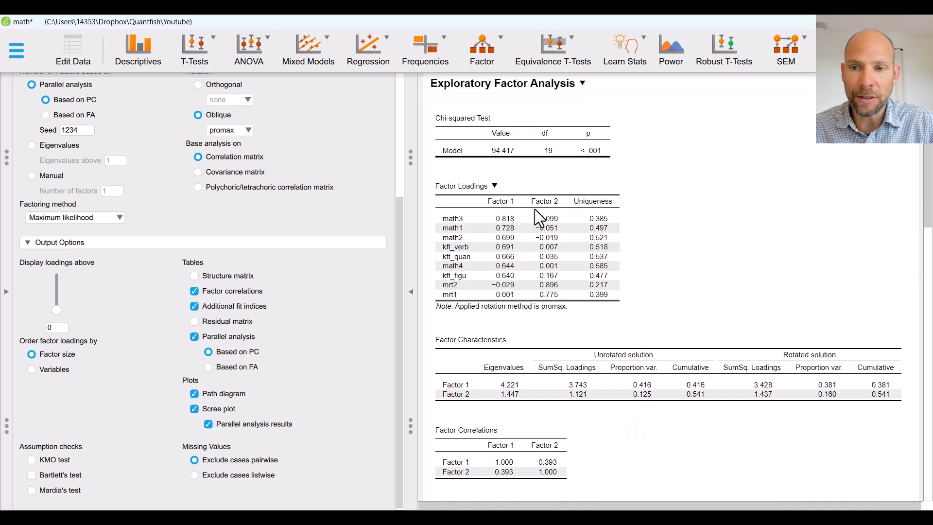
pyautogui.scroll(-1, 535, 208)
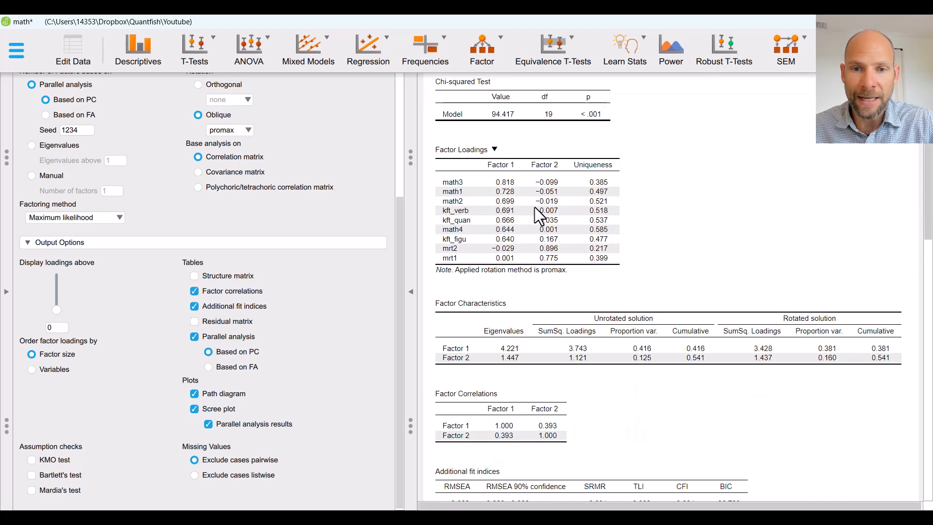
pyautogui.scroll(-1, 535, 211)
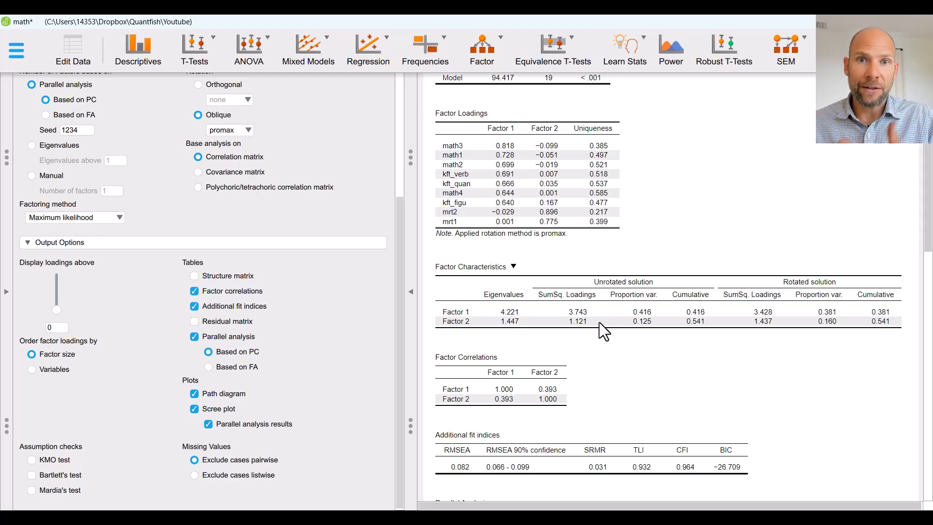
pyautogui.scroll(-3, 543, 308)
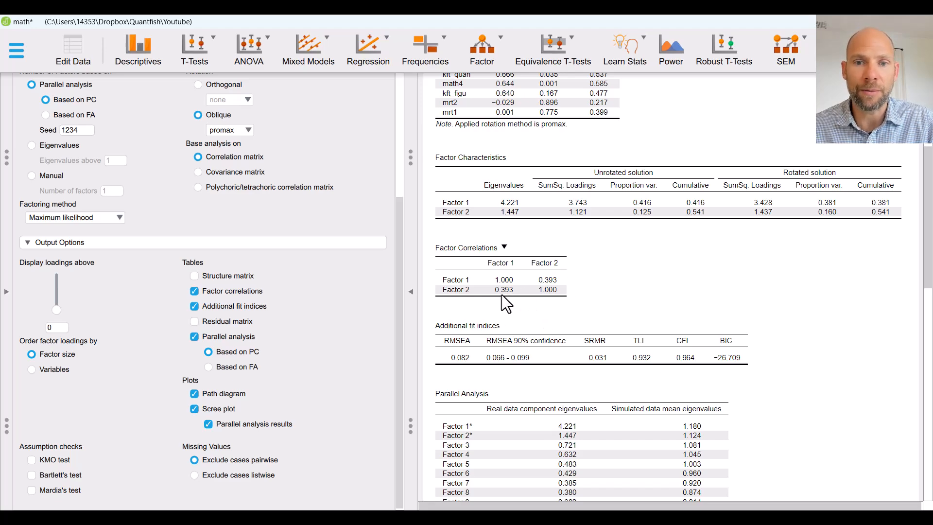
pyautogui.scroll(-1, 505, 295)
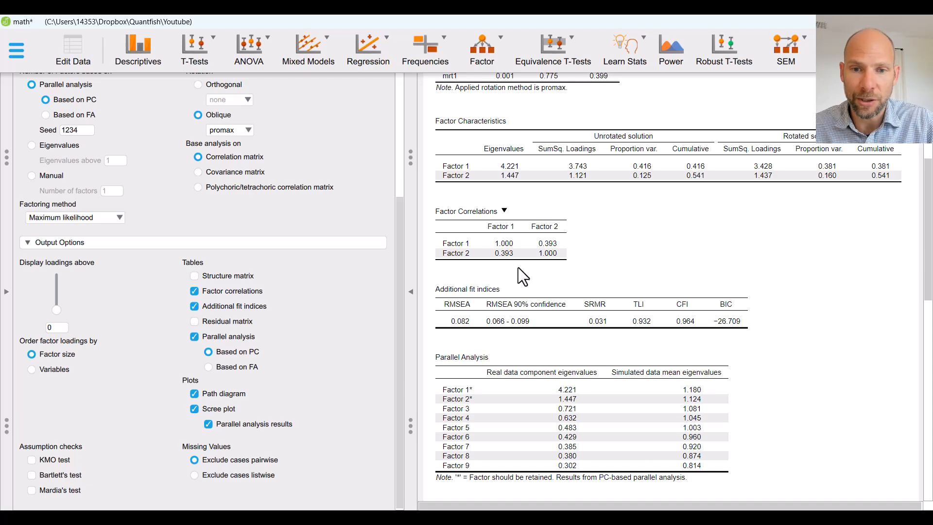
pyautogui.scroll(-1, 518, 276)
pyautogui.scroll(-2, 517, 256)
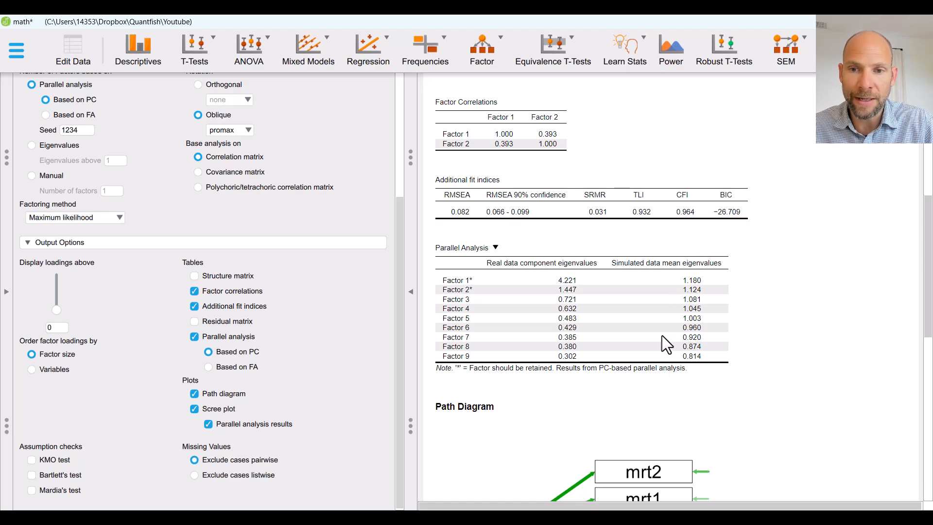
pyautogui.scroll(-3, 662, 336)
pyautogui.scroll(-4, 657, 325)
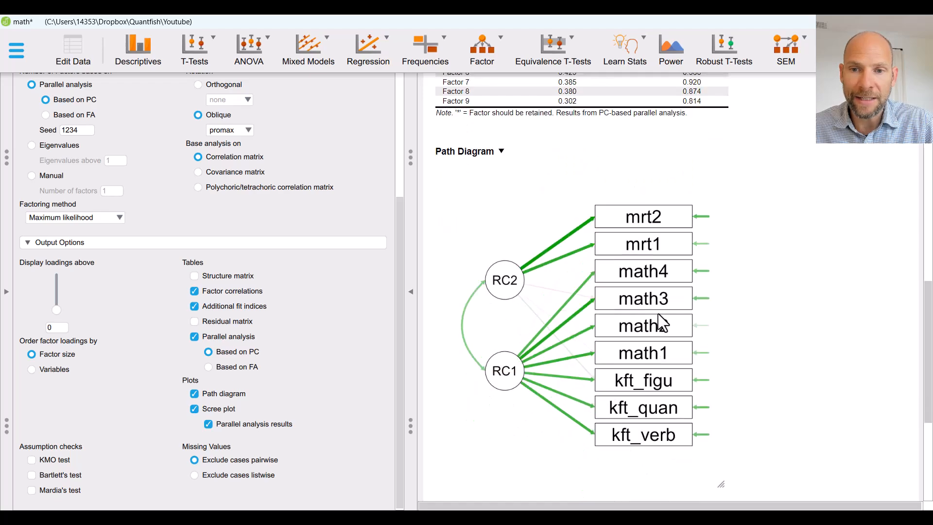
pyautogui.scroll(-3, 660, 306)
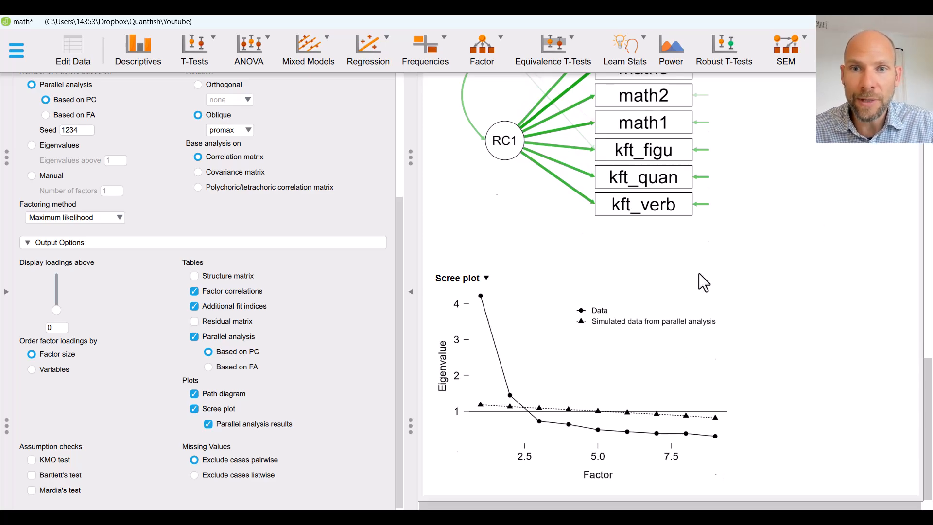
pyautogui.scroll(3, 701, 275)
pyautogui.scroll(3, 706, 279)
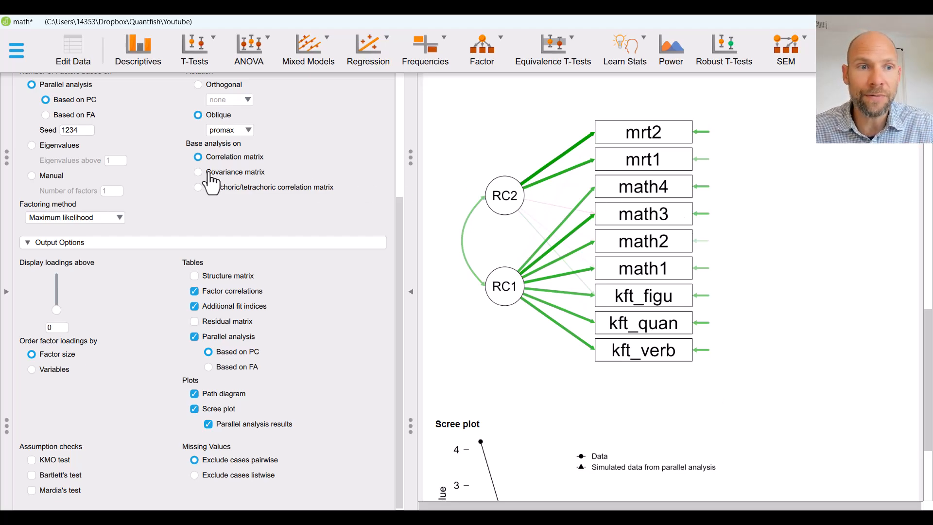
# Switch the number of factors from parallel analysis to a manual setting and set it to 3
pyautogui.click(32, 176)
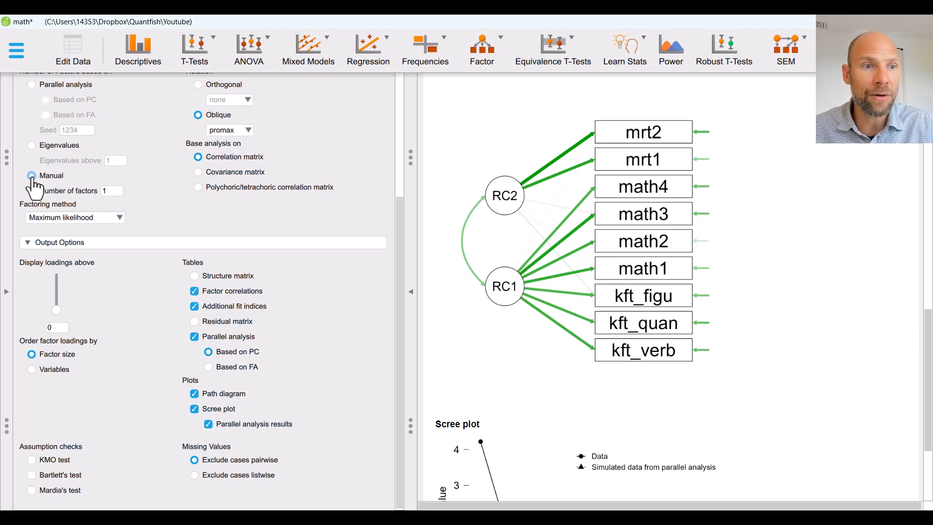
pyautogui.click(109, 191)
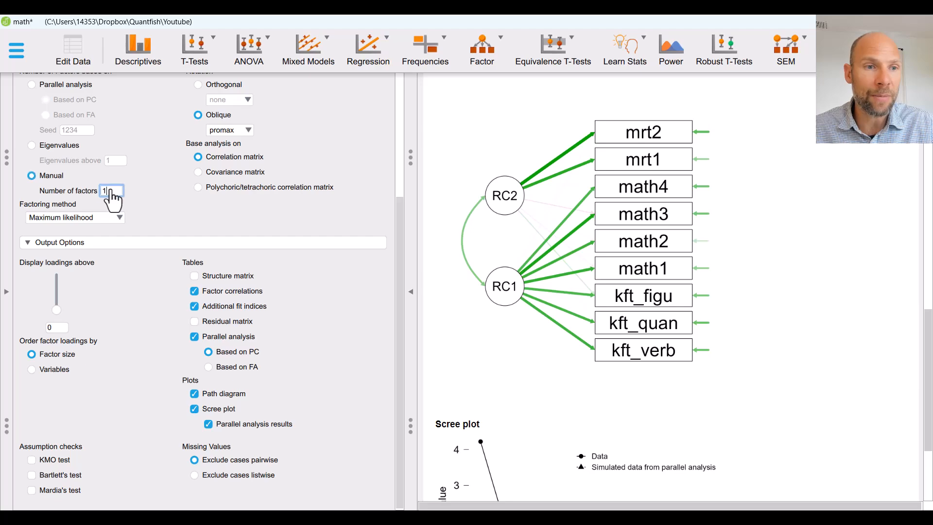
pyautogui.write('3')
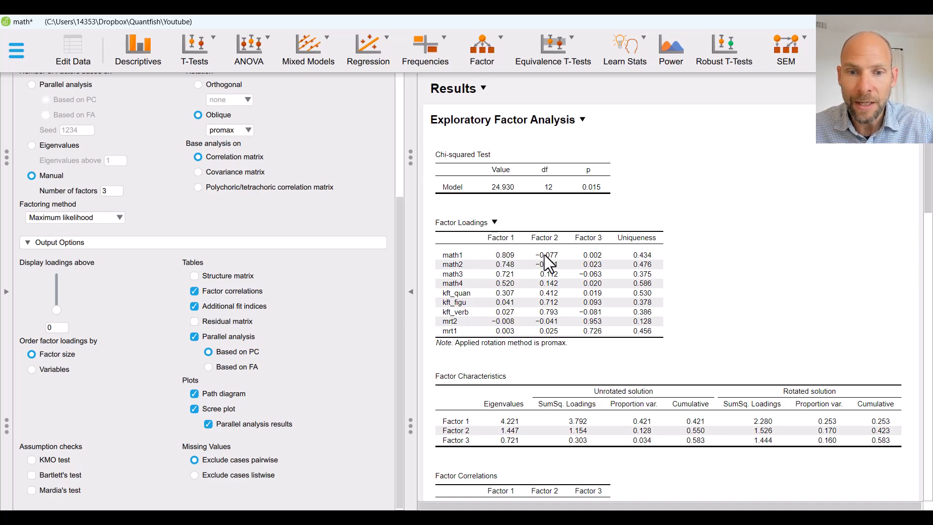
# Examine the three-factor solution's loadings, factor correlations, fit indices, parallel analysis table, path diagram and scree plot
pyautogui.scroll(-3, 544, 254)
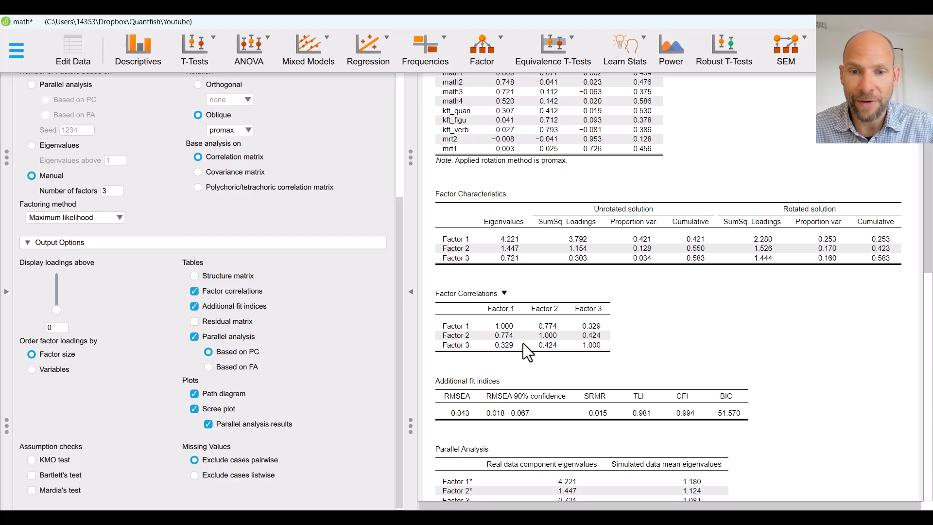
pyautogui.scroll(-3, 523, 337)
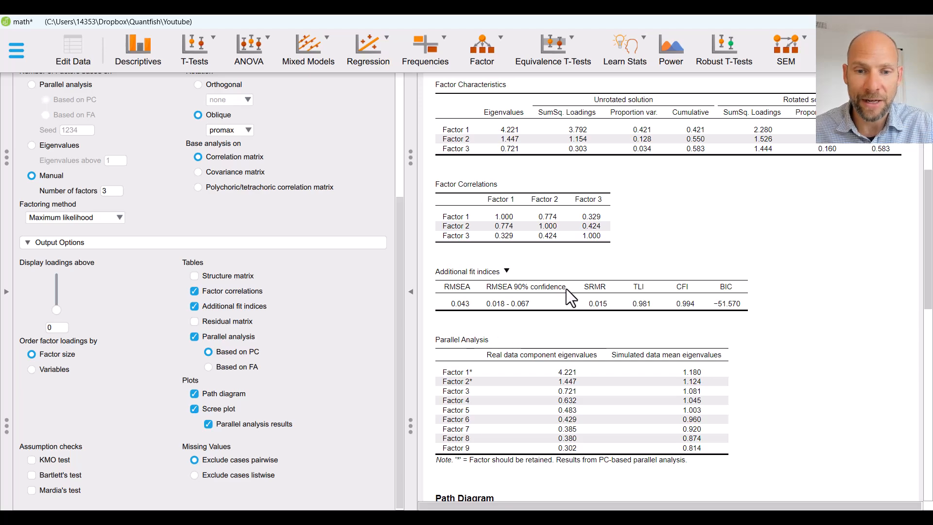
pyautogui.scroll(-5, 568, 291)
pyautogui.scroll(-3, 564, 293)
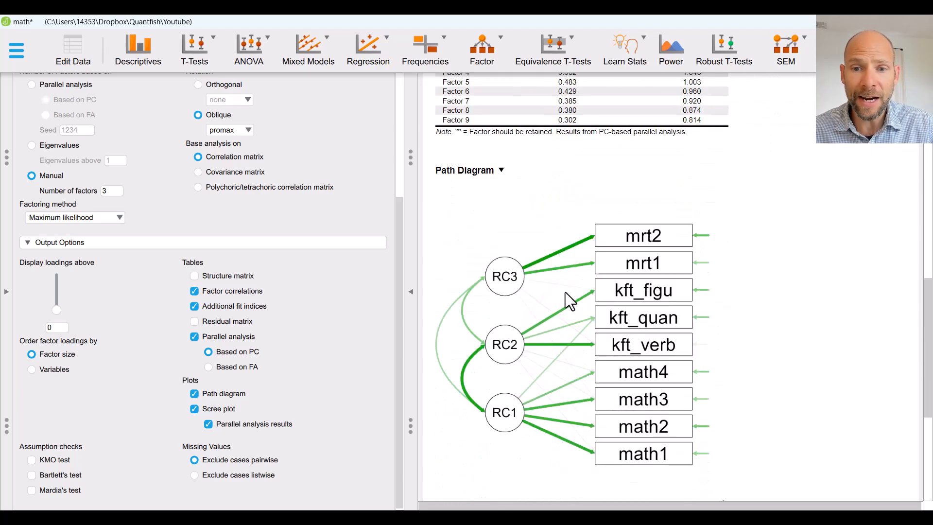
pyautogui.scroll(-1, 570, 293)
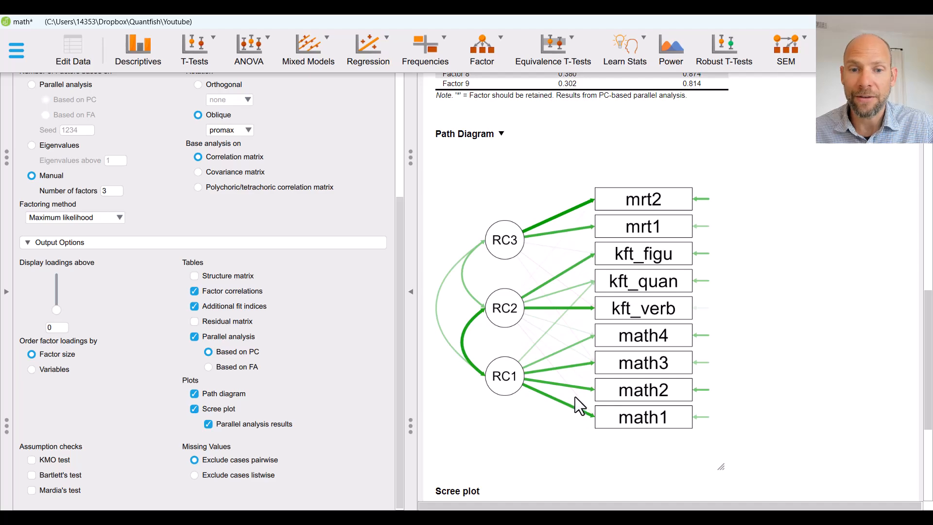
pyautogui.scroll(-5, 579, 395)
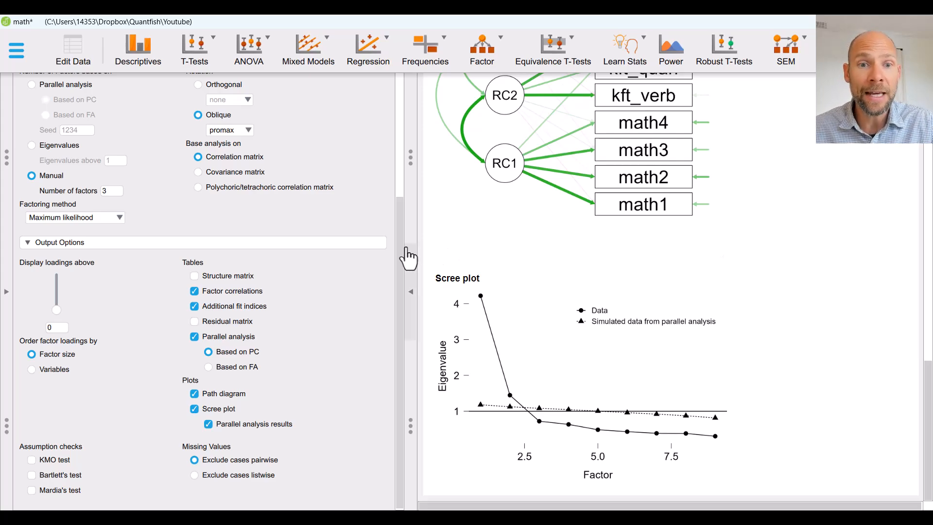
# Open the help for the Exploratory Factor Analysis and read through its assumptions, input options, output explanations, references and R packages
pyautogui.moveTo(401, 274); pyautogui.dragTo(381, 104)
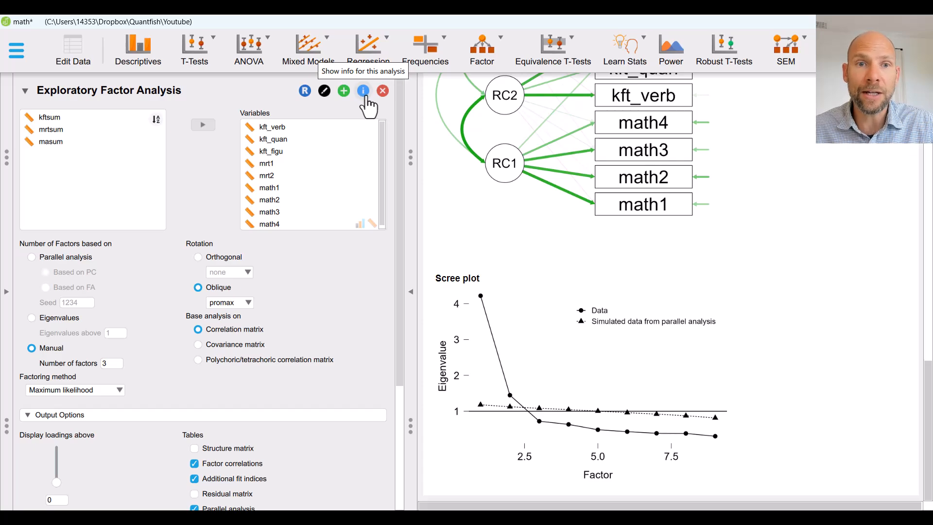
pyautogui.click(363, 91)
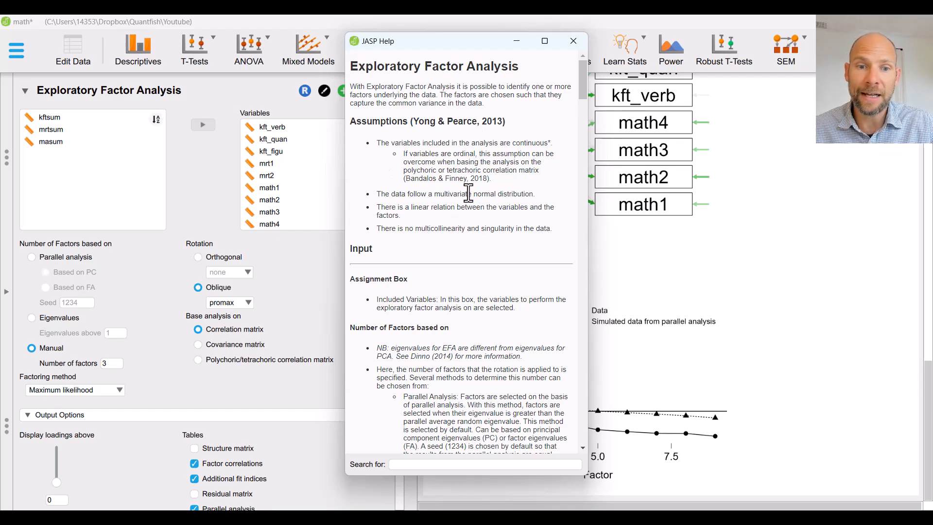
pyautogui.scroll(-3, 470, 187)
pyautogui.scroll(-5, 470, 188)
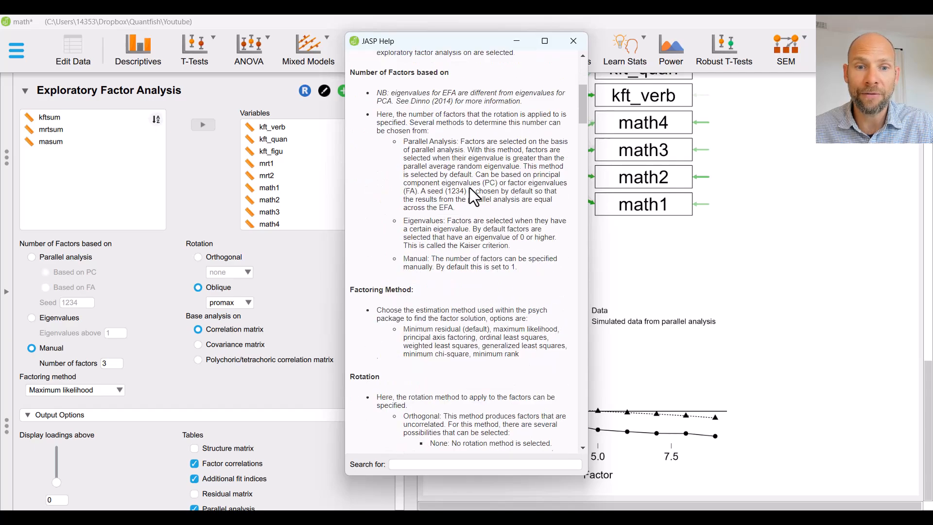
pyautogui.scroll(-1, 468, 185)
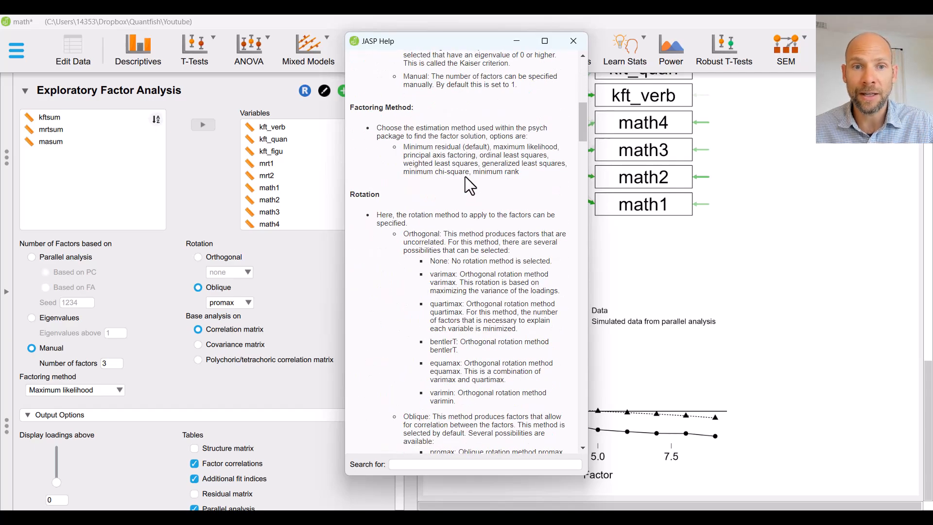
pyautogui.scroll(-6, 465, 178)
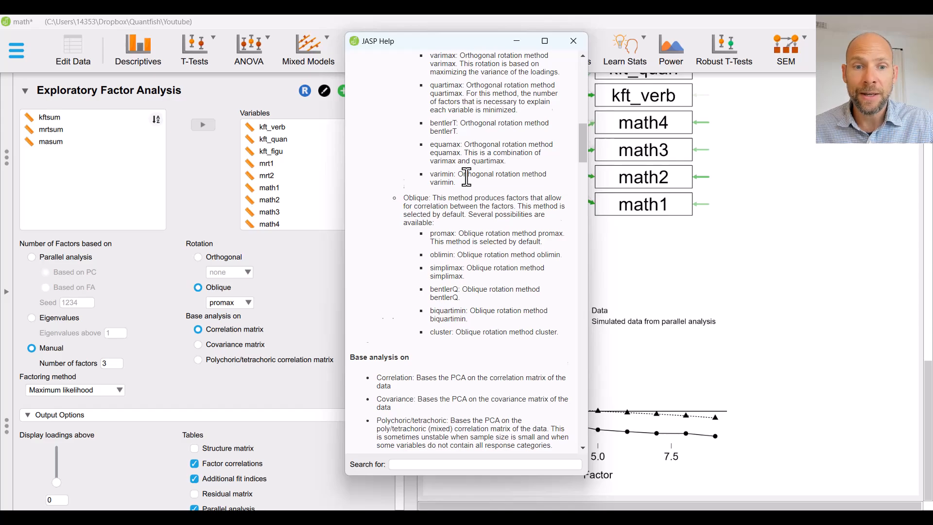
pyautogui.scroll(-18, 466, 177)
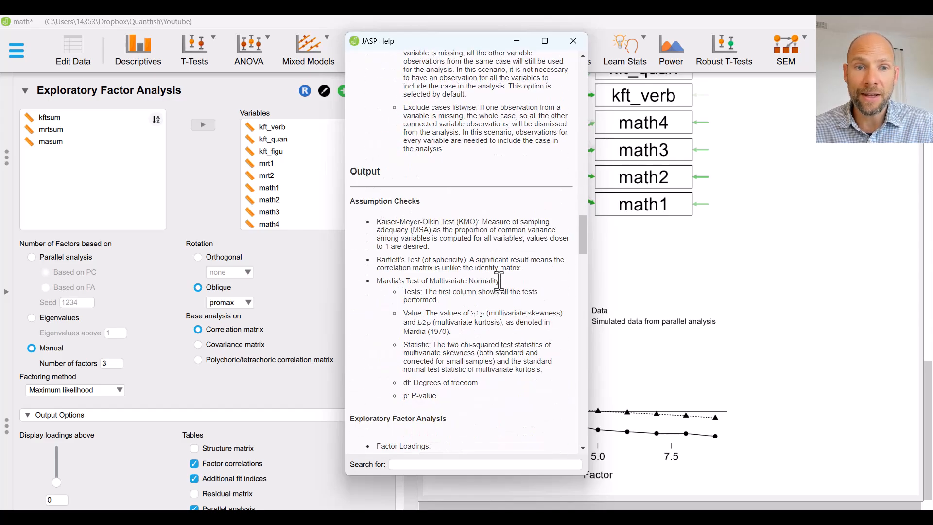
pyautogui.scroll(-11, 477, 243)
pyautogui.scroll(-15, 477, 247)
pyautogui.scroll(-15, 477, 247)
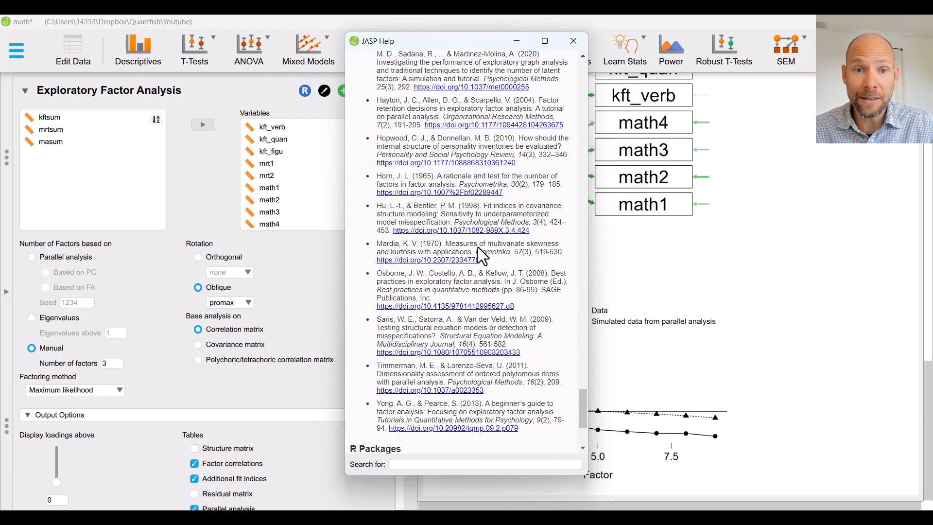
pyautogui.scroll(-5, 478, 247)
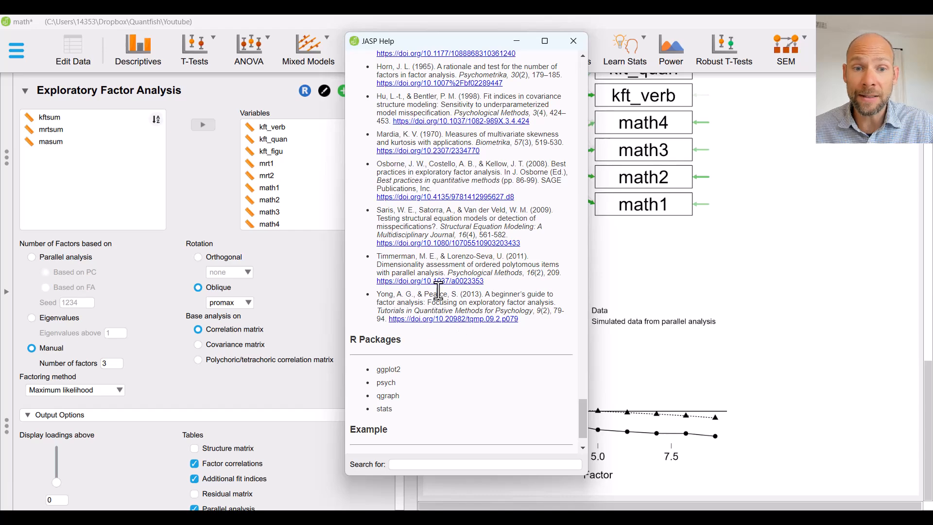
pyautogui.scroll(-2, 451, 275)
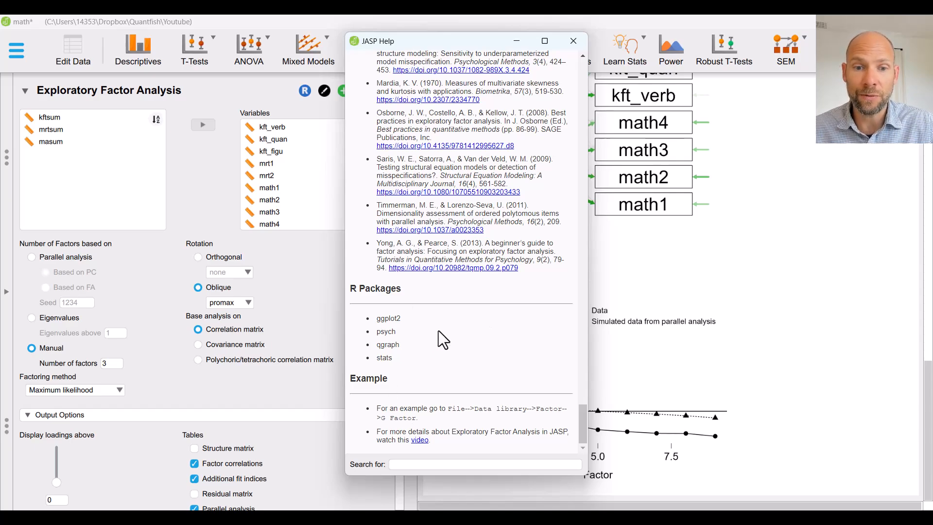
# Look back over the help's scree plot, assumption check and number-of-factors sections, then close the help window
pyautogui.scroll(20, 472, 361)
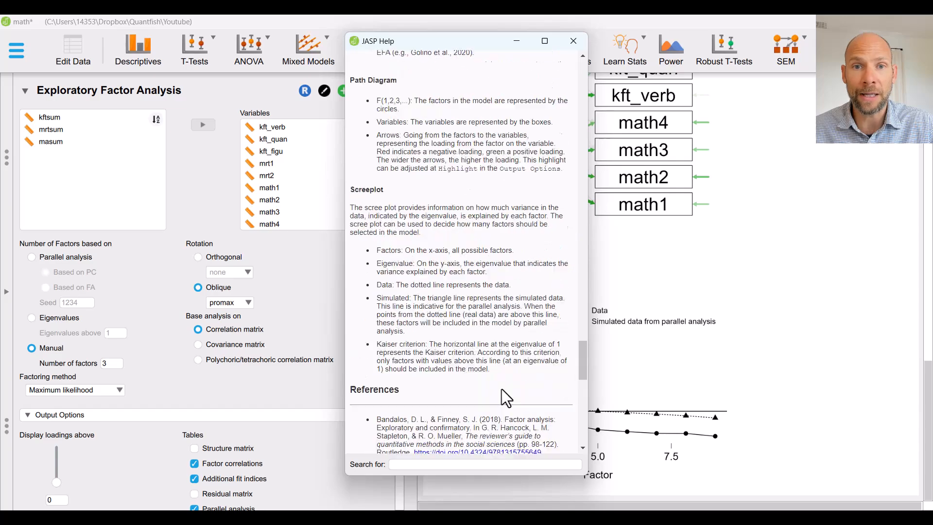
pyautogui.scroll(18, 469, 351)
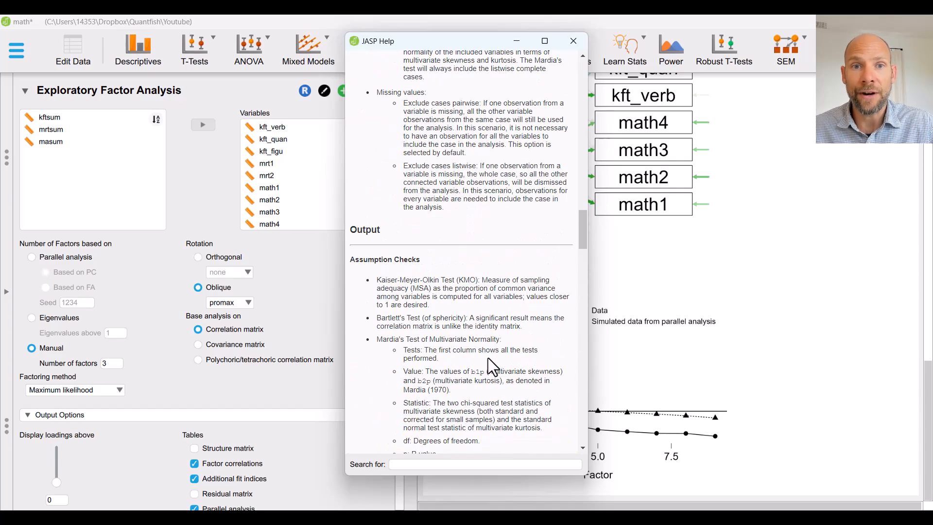
pyautogui.scroll(20, 490, 358)
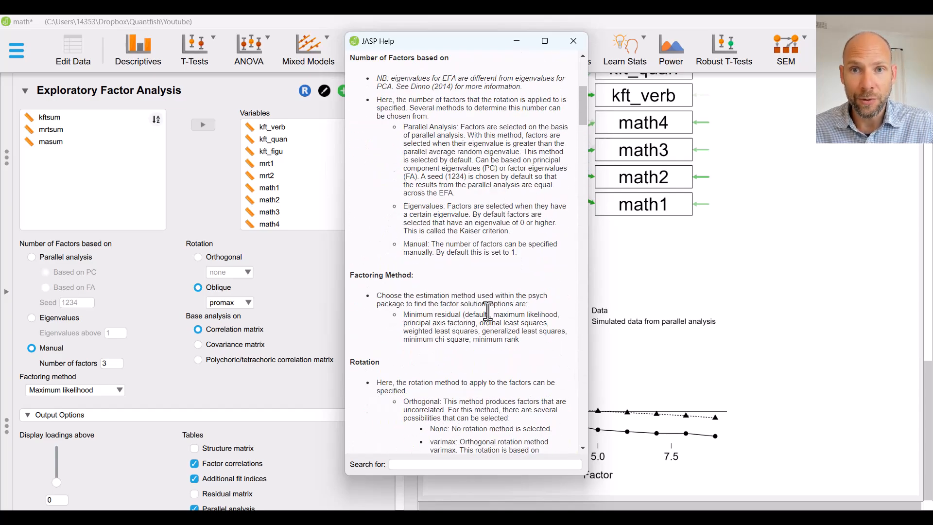
pyautogui.moveTo(373, 41); pyautogui.dragTo(202, 112)
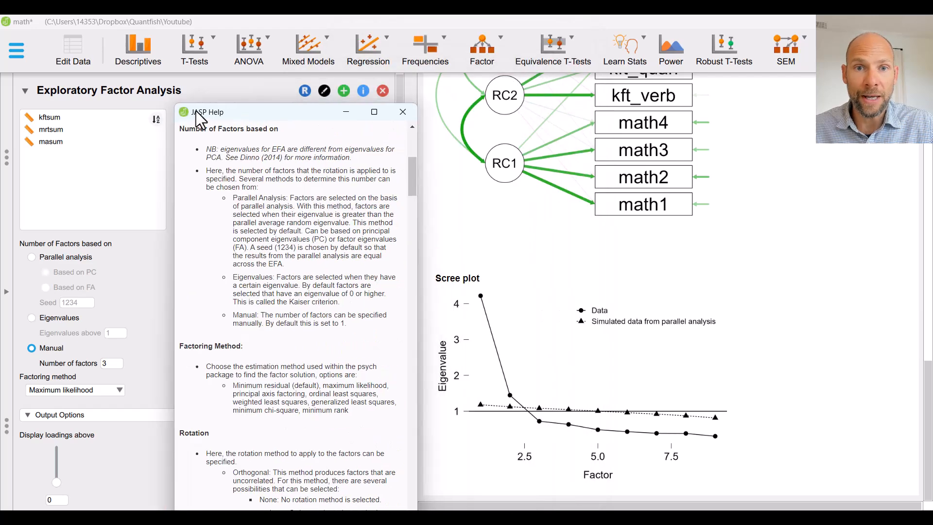
pyautogui.click(402, 113)
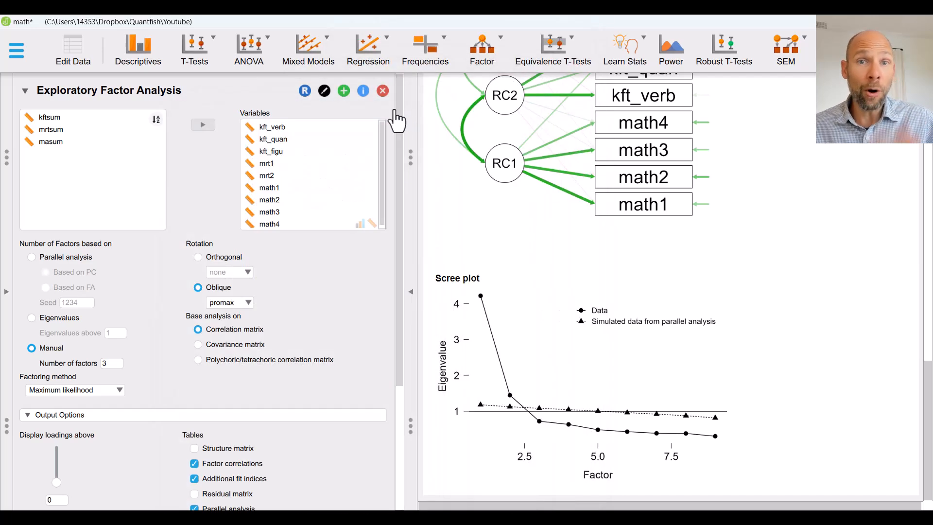